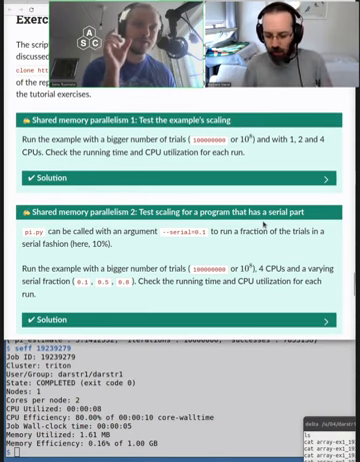
scroll(263, 223, "up", 10)
scroll(263, 223, "up", 10)
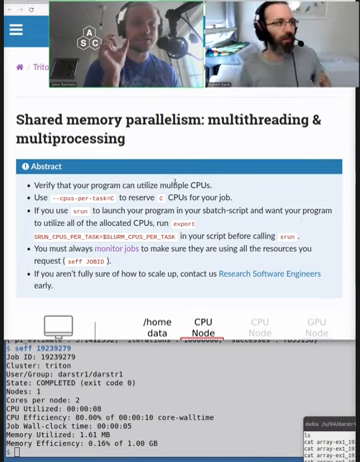
scroll(160, 145, "down", 5)
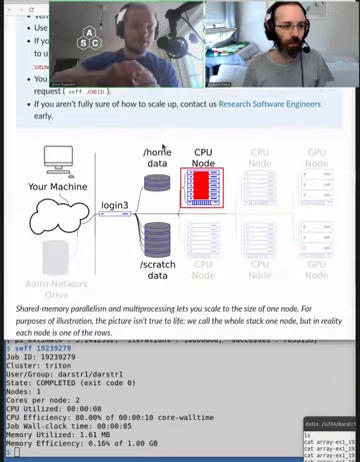
scroll(160, 145, "down", 2)
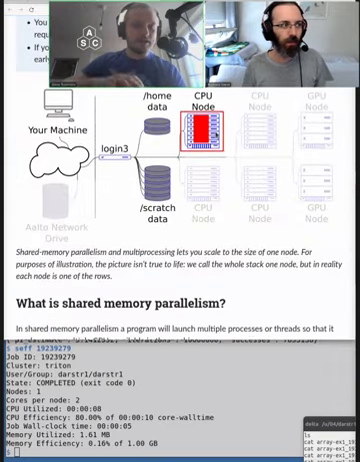
scroll(160, 200, "up", 2)
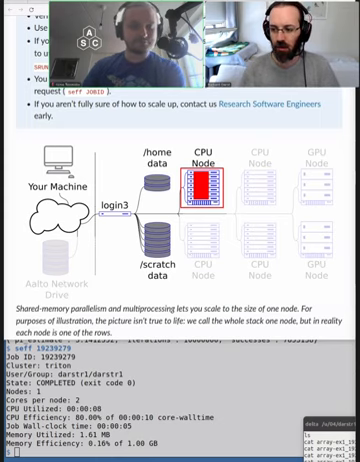
scroll(305, 282, "down", 5)
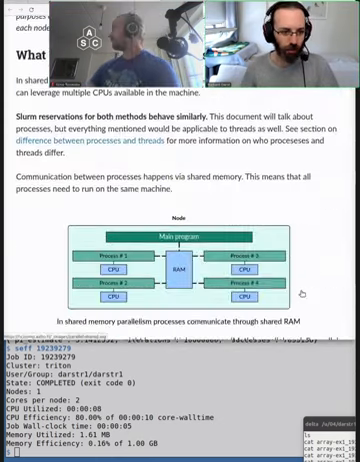
scroll(302, 292, "down", 8)
scroll(302, 292, "down", 8)
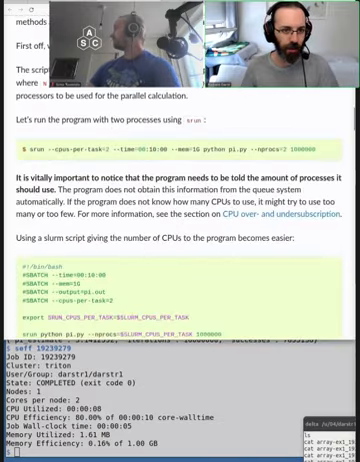
scroll(180, 200, "down", 8)
scroll(180, 200, "down", 8)
scroll(180, 200, "down", 8)
scroll(180, 200, "down", 6)
scroll(180, 200, "up", 2)
scroll(180, 200, "up", 2)
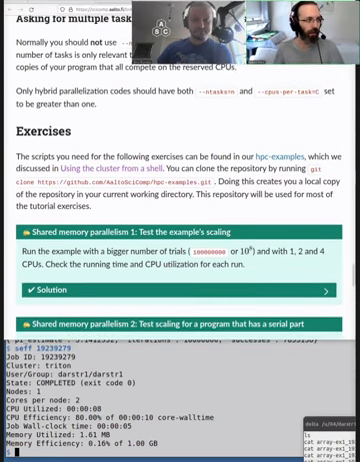
scroll(180, 200, "down", 1)
scroll(180, 200, "down", 2)
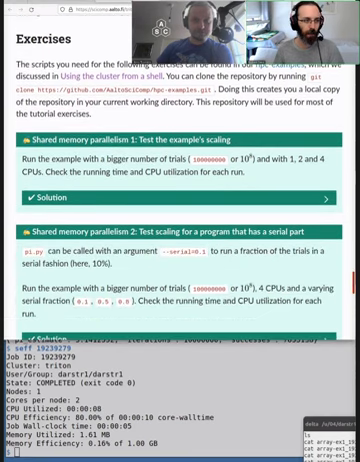
scroll(180, 200, "up", 1)
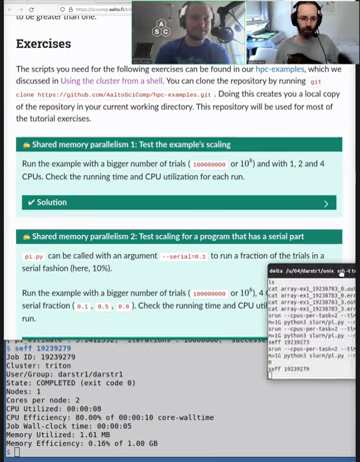
- Compose srun with --cpus-per-task=1 and --nprocs=1 for slurm/pi.py with 100000000 trials
key("Return")
key("Return")
key("Return")
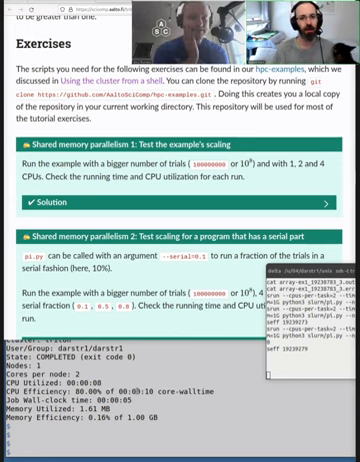
type("srun python3 slurm/pi.py --np")
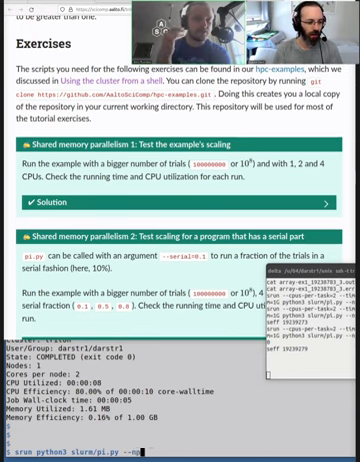
type("rocs/2")
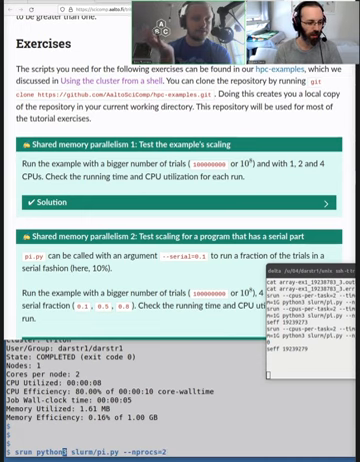
key("Left")
key("Left")
key("Left")
type("-cpus-")
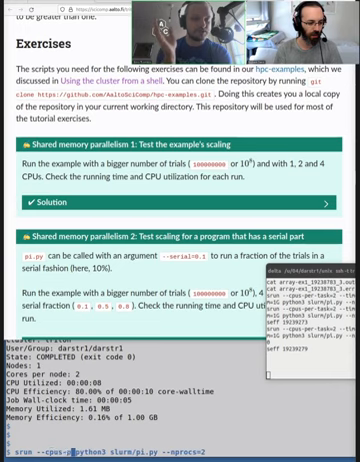
type("per-task=2")
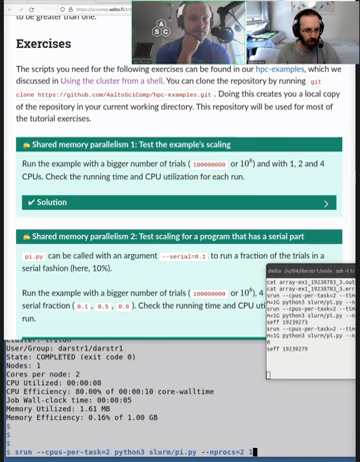
type("000")
key("Left")
key("Left")
key("Left")
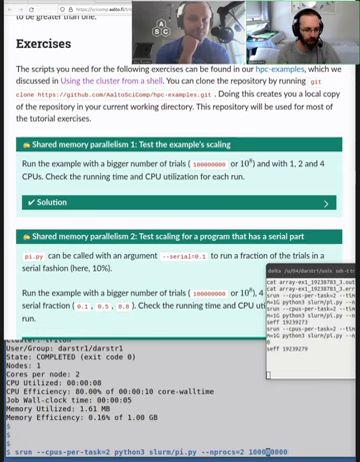
key("Left")
key("Left")
key("Left")
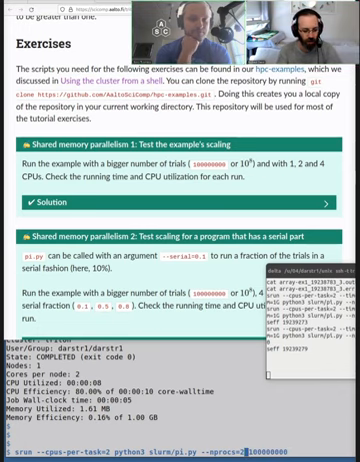
key("Left")
key("BackSpace")
type("1")
key("Left")
key("Left")
key("Left")
key("Left")
key("Left")
key("Left")
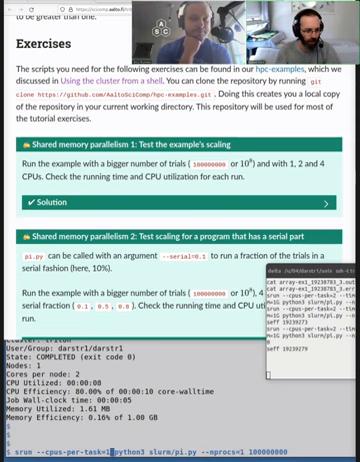
- Move the time prefix to just before python3 and submit the single-CPU job
key("Home")
type("time")
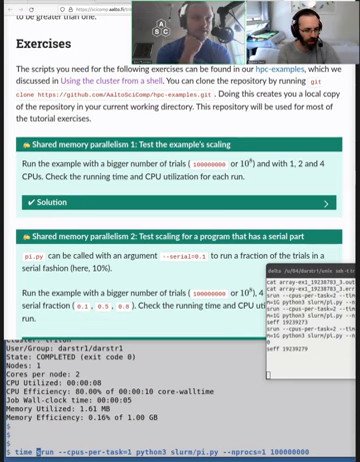
key("BackSpace")
key("BackSpace")
key("BackSpace")
key("Right")
key("Right")
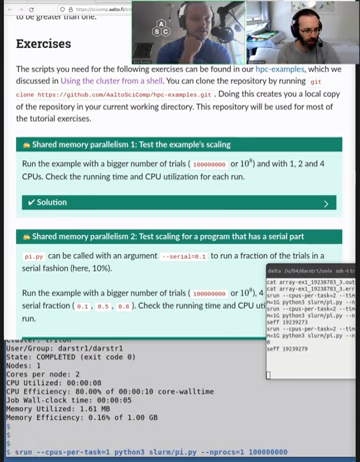
key("Right")
key("Right")
key("Right")
type("time")
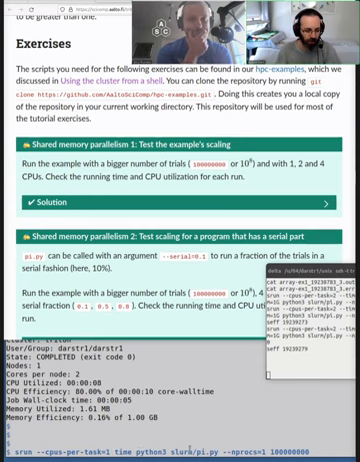
key("Return")
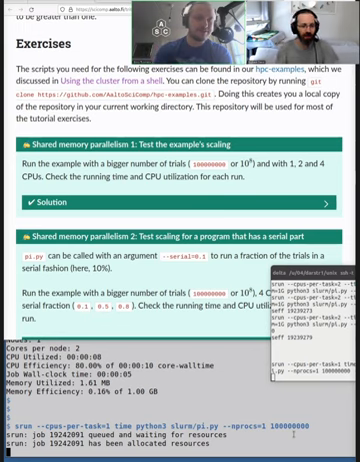
- Cancel the running 100000000-trial job with Ctrl-C
key("ctrl+c")
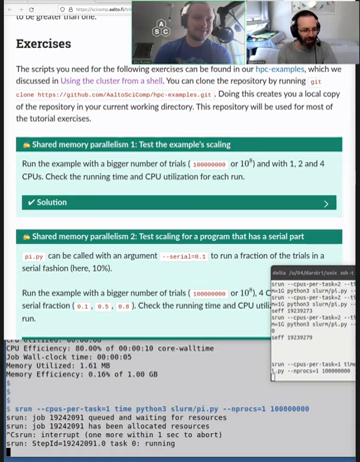
key("ctrl+c")
key("ctrl+c")
key("Up")
key("Down")
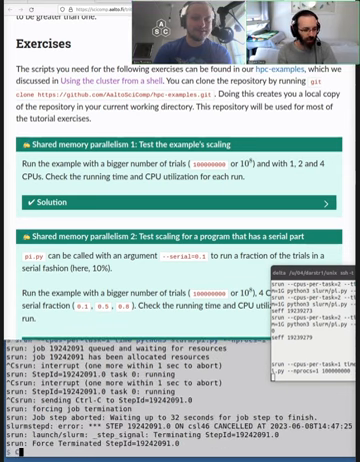
type("Control-c")
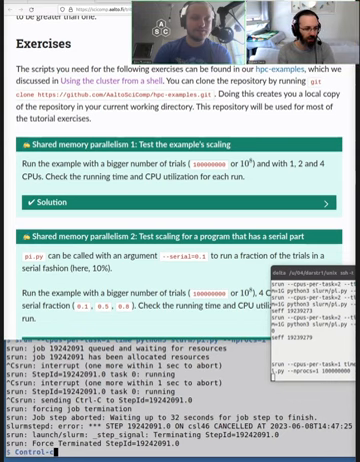
- Clear the prompt and recall the srun command, shortening the trial count to 10000000
key("BackSpace")
key("ctrl+u")
key("Return")
key("Up")
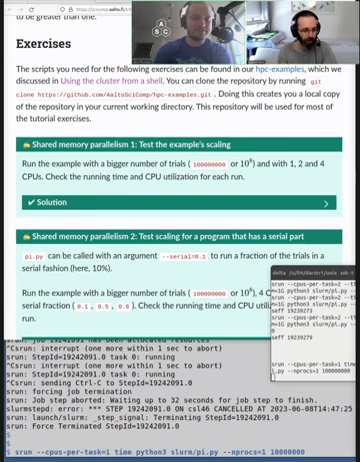
- Run the single-CPU 10000000-trial job and highlight its 8.57 s user and 0:08.64 elapsed times
key("Return")
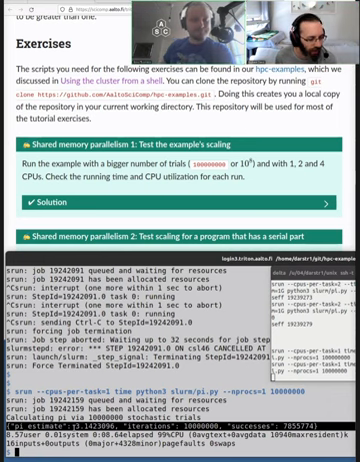
left_click(63, 440)
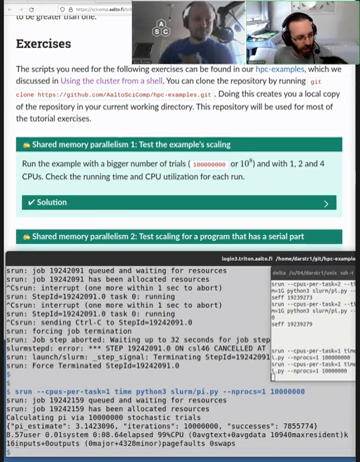
double_click(22, 435)
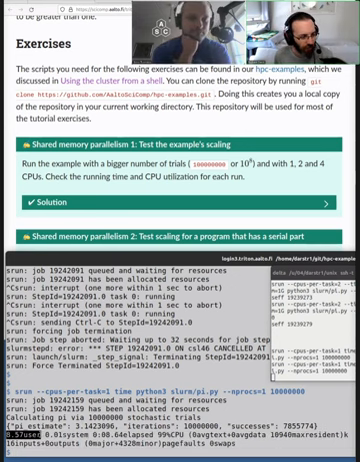
left_click_drag(93, 435, 152, 435)
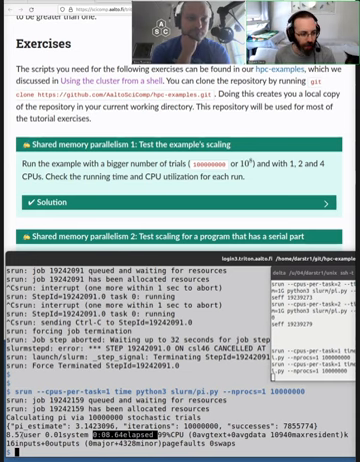
double_click(18, 434)
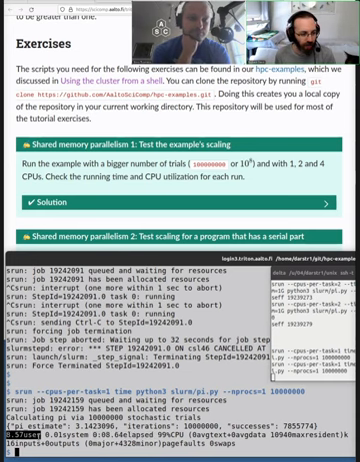
left_click(18, 434)
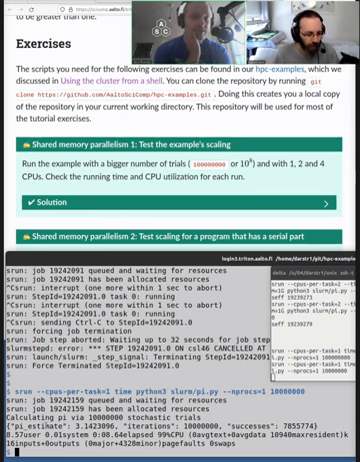
type("seff")
- Rerun pi.py with --nprocs=2 and --cpus-per-task=2
key("Up")
key("Left")
key("Left")
key("Left")
key("Left")
key("BackSpace")
type("2")
key("ctrl+Left")
key("ctrl+Left")
key("ctrl+Left")
key("ctrl+Left")
key("ctrl+Left")
key("ctrl+Left")
key("BackSpace")
type("2")
key("Return")
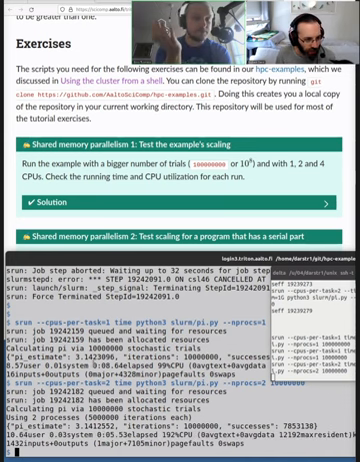
- Rerun pi.py with --cpus-per-task=4 and --nprocs=4 after noting the 0:08.64 single-CPU time
left_click_drag(93, 365, 128, 365)
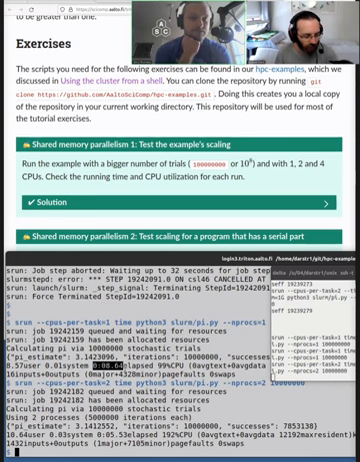
key("Up")
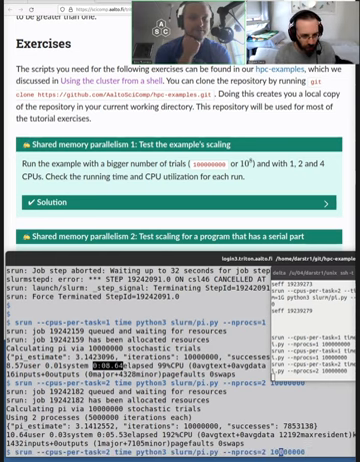
key("Left")
key("Left")
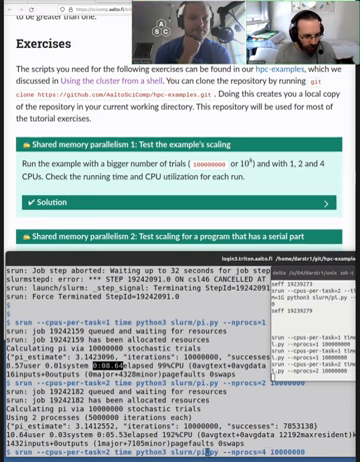
key("Delete")
type("4")
key("Return")
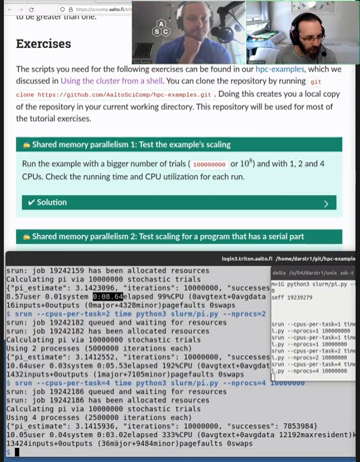
left_click_drag(5, 435, 40, 435)
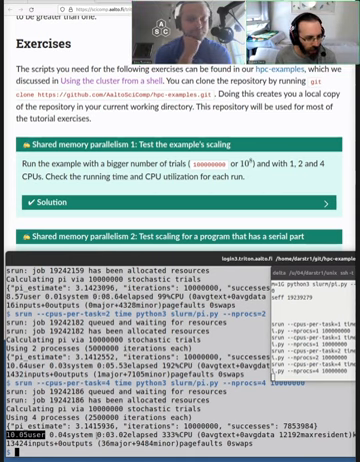
left_click_drag(98, 435, 158, 435)
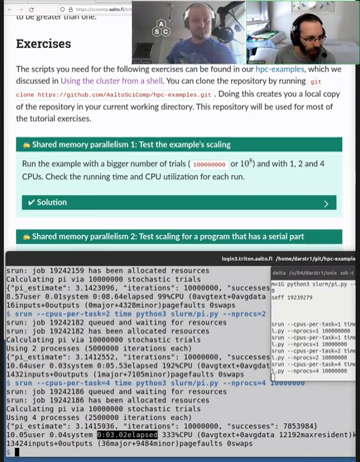
left_click_drag(1, 296, 22, 296)
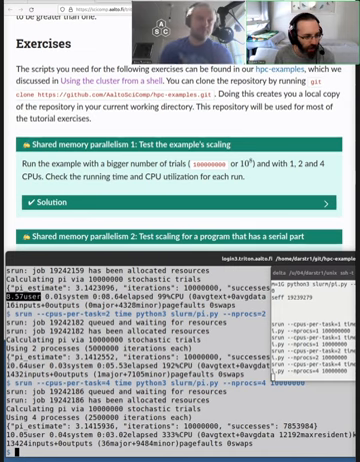
left_click_drag(1, 366, 26, 366)
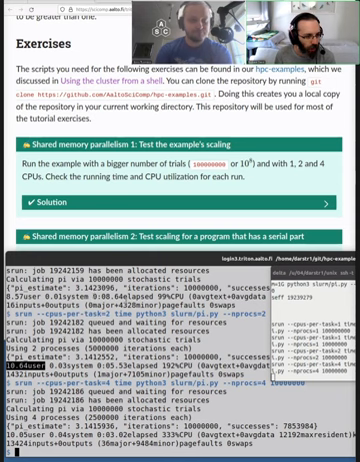
left_click_drag(92, 296, 148, 296)
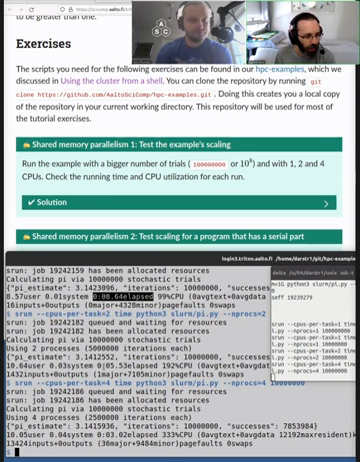
left_click_drag(97, 366, 155, 366)
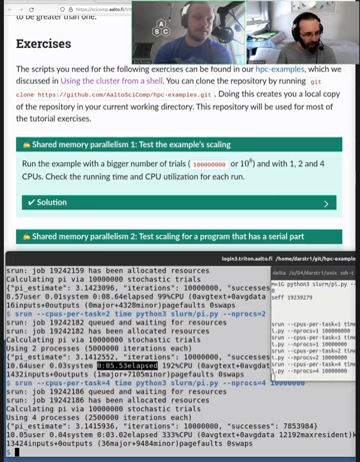
left_click_drag(2, 366, 22, 366)
double_click(10, 435)
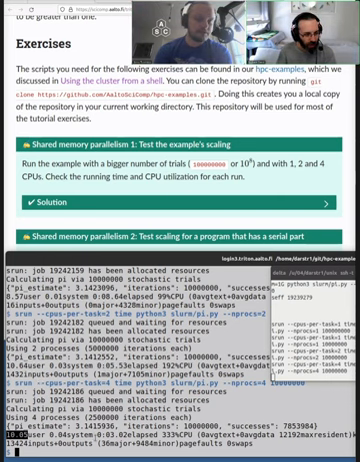
double_click(105, 435)
left_click(120, 425)
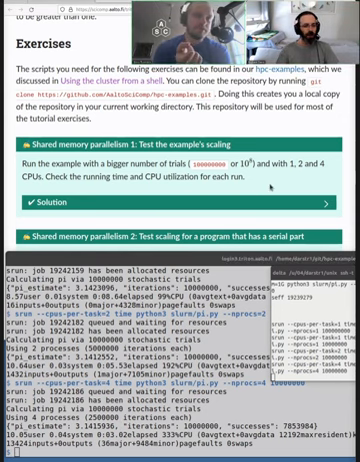
scroll(270, 186, "down", 2)
scroll(265, 180, "down", 2)
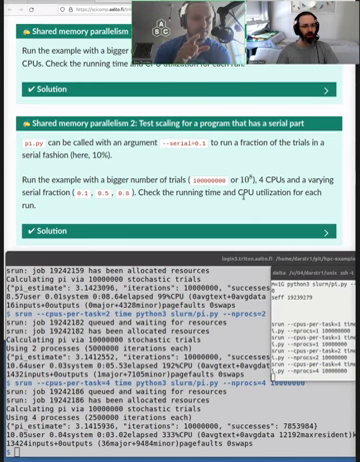
scroll(240, 190, "down", 1)
scroll(245, 199, "down", 3)
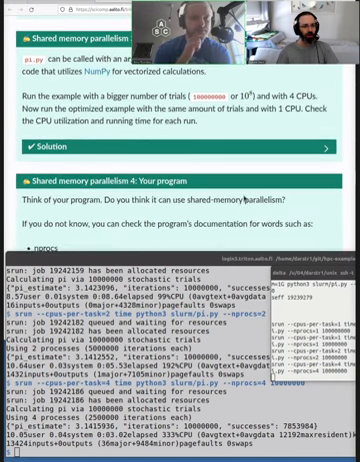
scroll(230, 150, "down", 2)
scroll(229, 153, "down", 2)
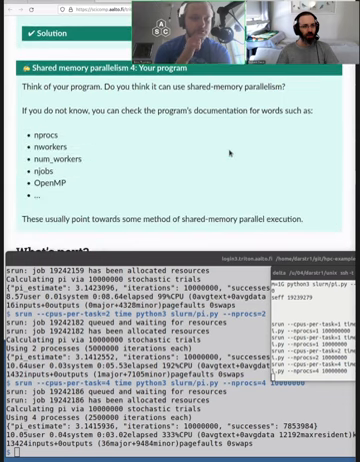
scroll(229, 153, "up", 2)
scroll(229, 153, "up", 3)
scroll(240, 100, "down", 2)
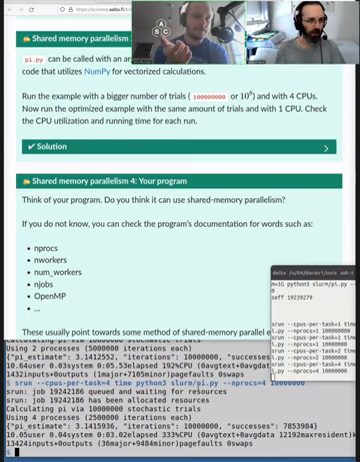
- Recall the srun command, removing --nprocs=4 and setting --cpus-per-task=1
key("Up")
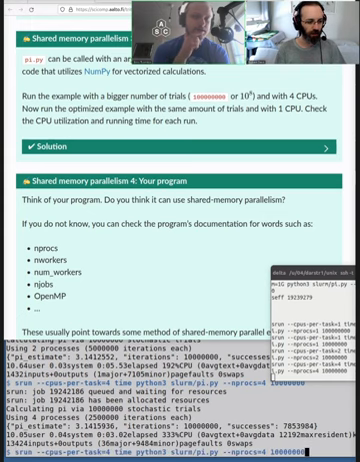
type("--optimize")
key("ctrl+Left")
key("Left")
key("Left")
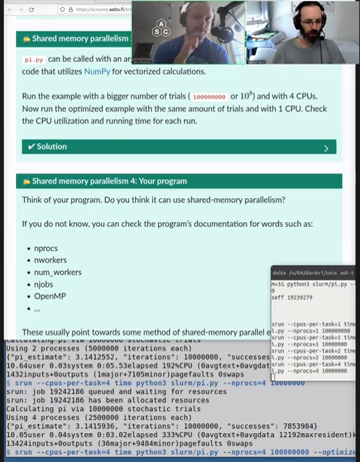
key("BackSpace")
key("BackSpace")
key("BackSpace")
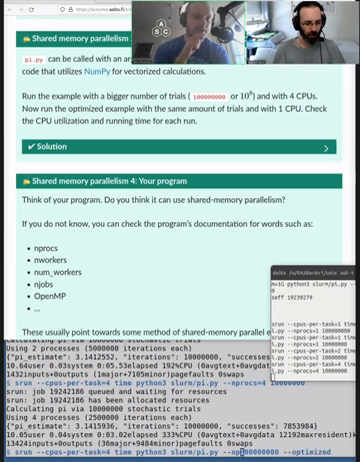
key("BackSpace")
key("BackSpace")
key("BackSpace")
key("BackSpace")
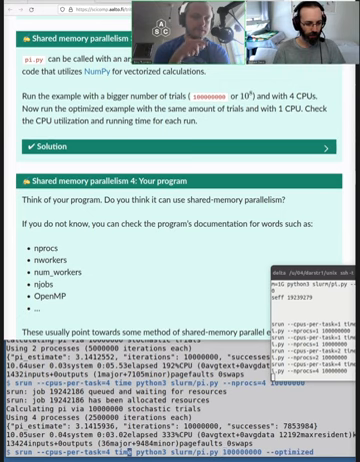
key("Left")
key("Left")
key("Left")
key("ctrl+w")
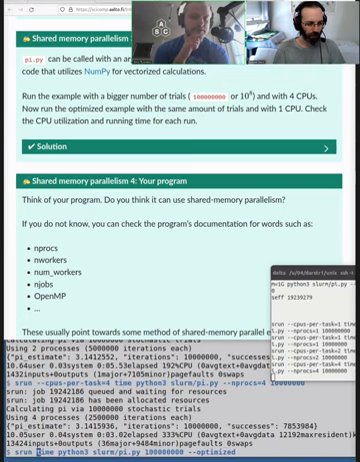
type("--")
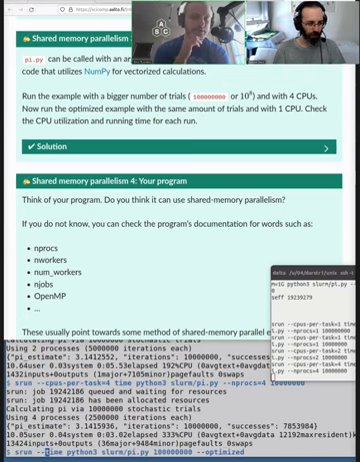
type("cpus=per-task=1")
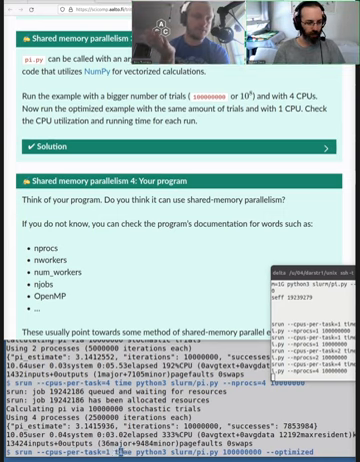
- Append --optimized after 100000000 and run the single-CPU job
key("ctrl+Right")
key("ctrl+Right")
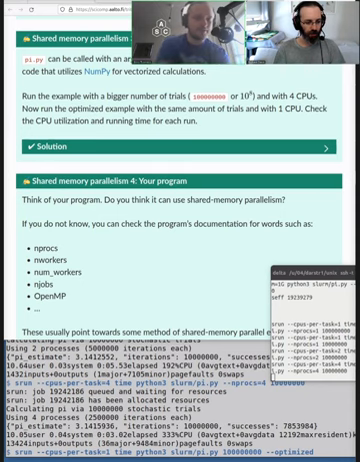
key("ctrl+Right")
key("ctrl+Right")
key("ctrl+Right")
key("End")
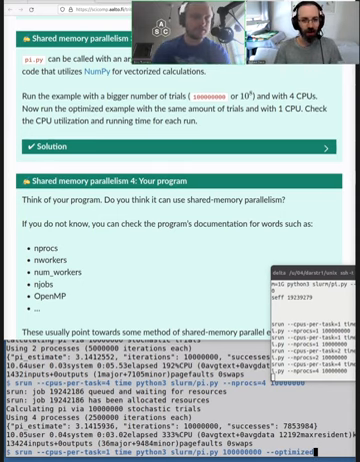
key("Return")
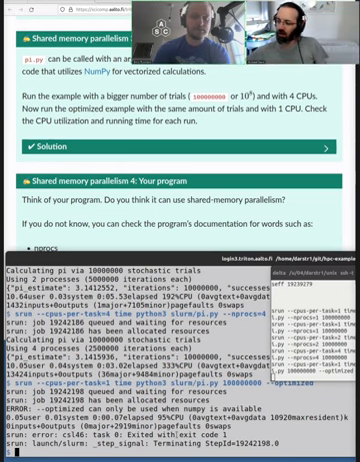
type("module load anaconda")
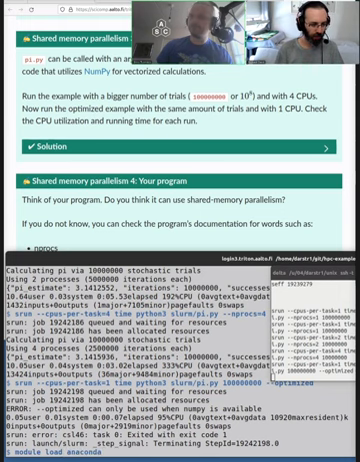
- Load the anaconda module and rerun the single-CPU --optimized pi.py job
key("Return")
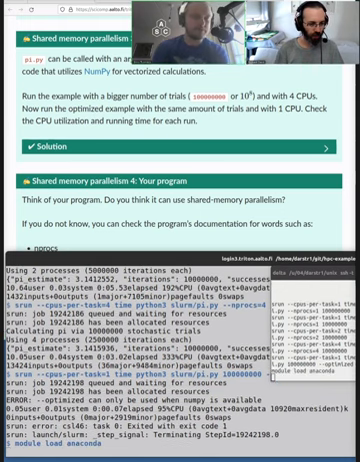
type("srun --cpus-per-task=1 time python3 slurm/pi.py 100000000 --optimized")
key("Return")
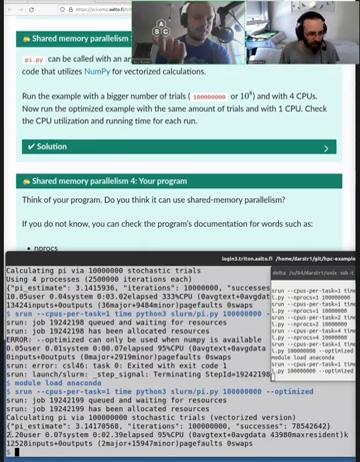
left_click_drag(2, 434, 40, 434)
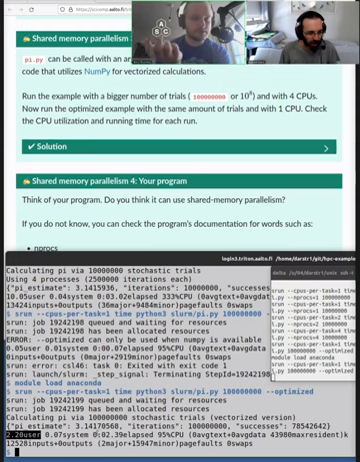
left_click_drag(93, 434, 185, 434)
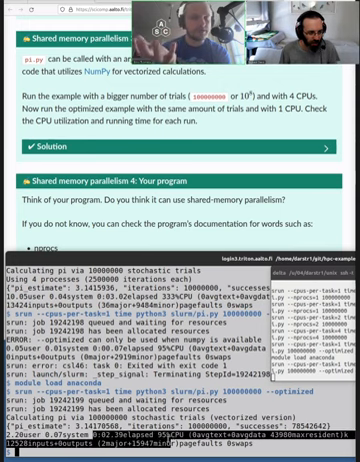